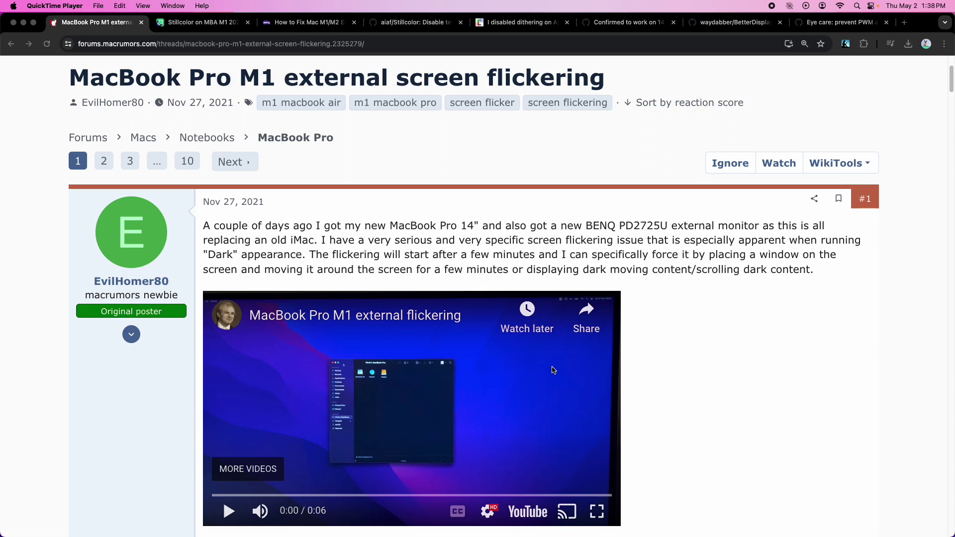
- Bring Chrome forward and play the YouTube flickering demo in the MacRumors thread's first post
{"action": "left_click", "coordinate": [519, 400]}
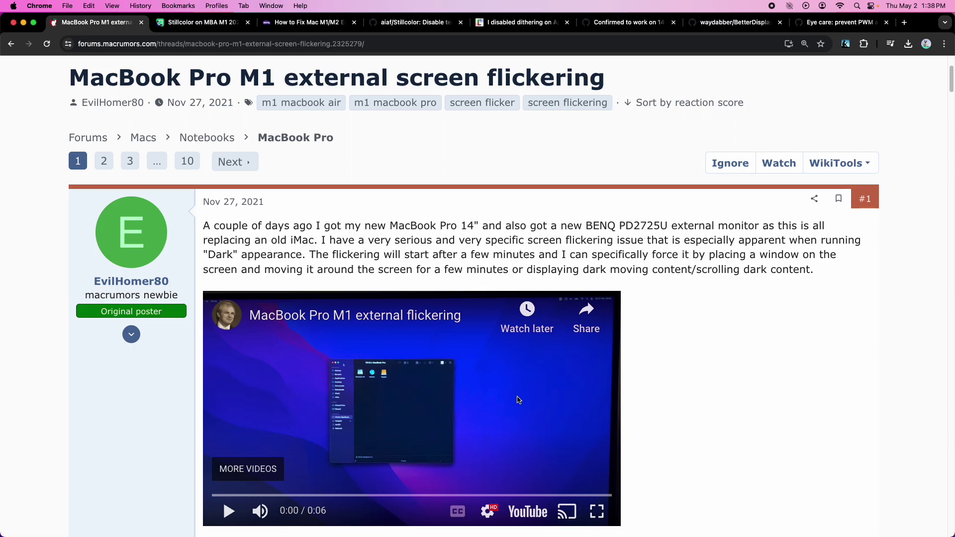
{"action": "left_click", "coordinate": [459, 381]}
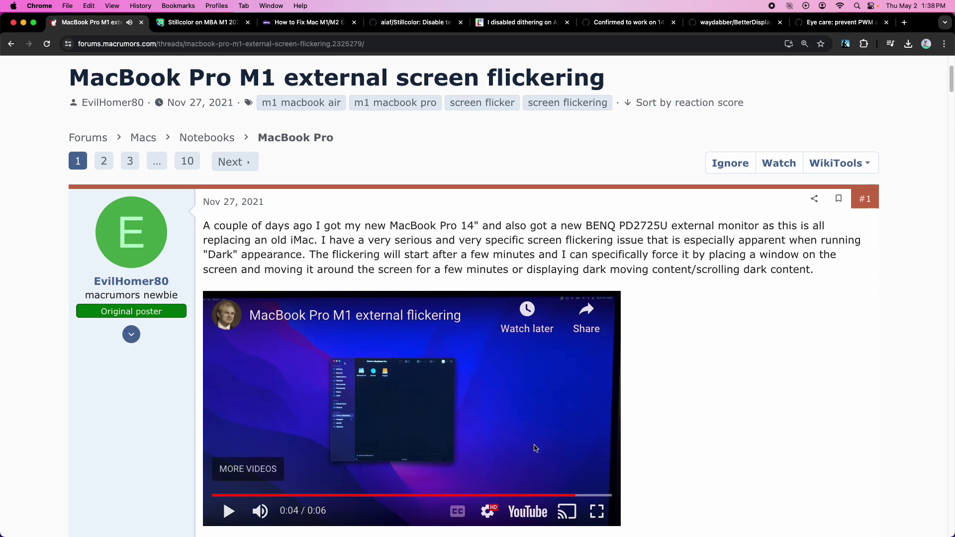
- Watch the 'Stillcolor on MBA M1' Imgur video full screen, then pause and exit full screen
{"action": "left_click", "coordinate": [222, 24]}
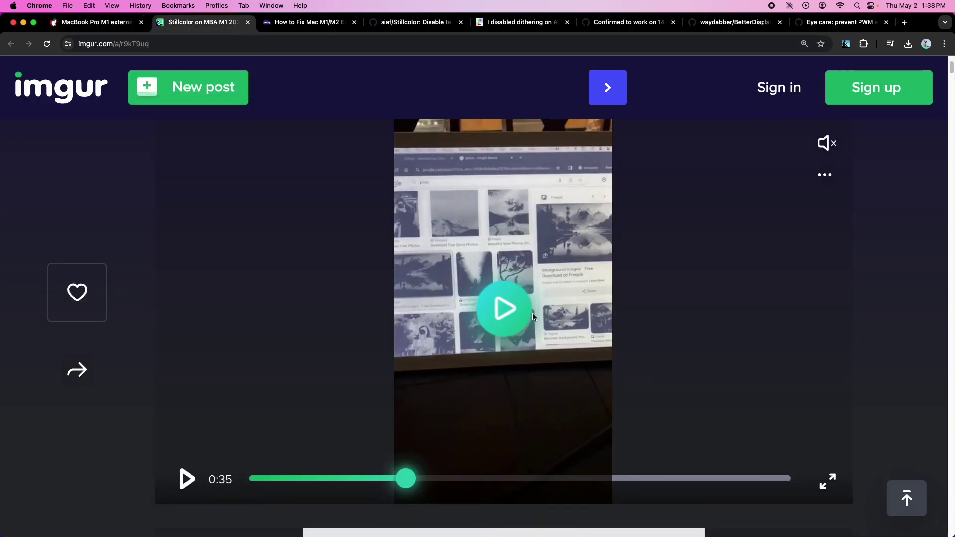
{"action": "left_click", "coordinate": [504, 310]}
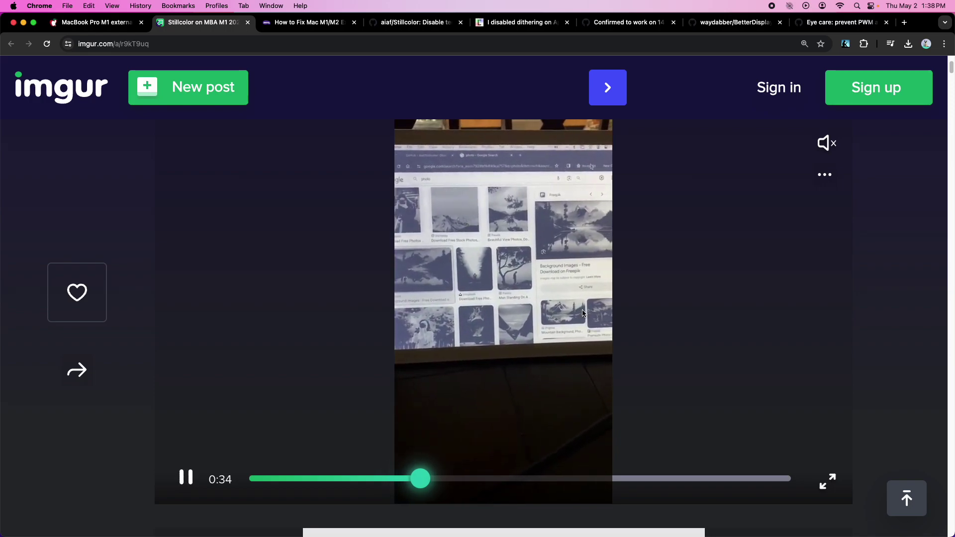
{"action": "left_click", "coordinate": [826, 482]}
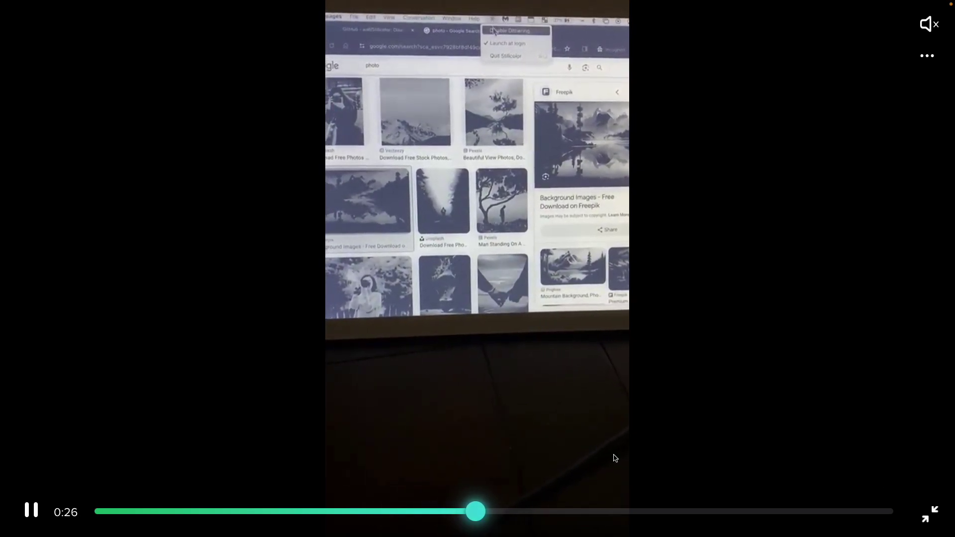
{"action": "left_click", "coordinate": [544, 455]}
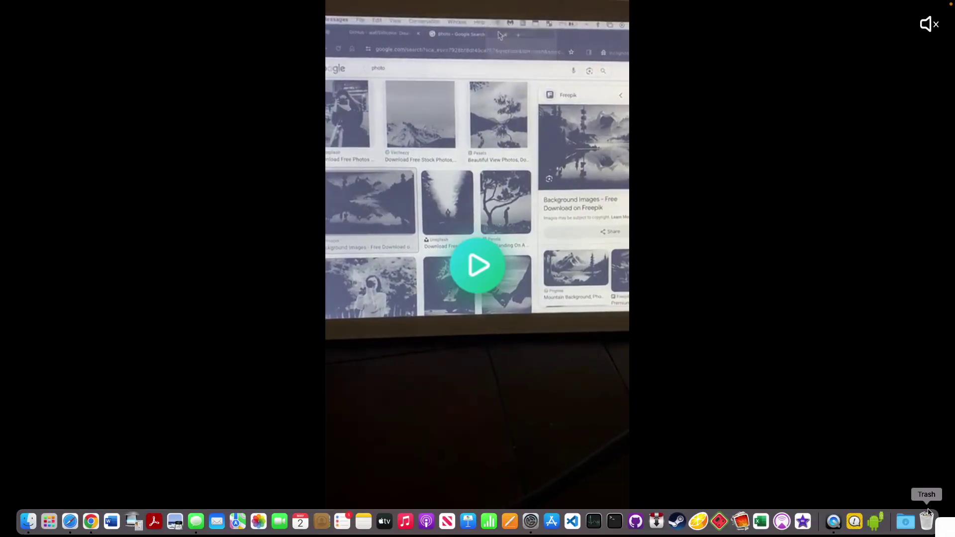
{"action": "left_click", "coordinate": [926, 519]}
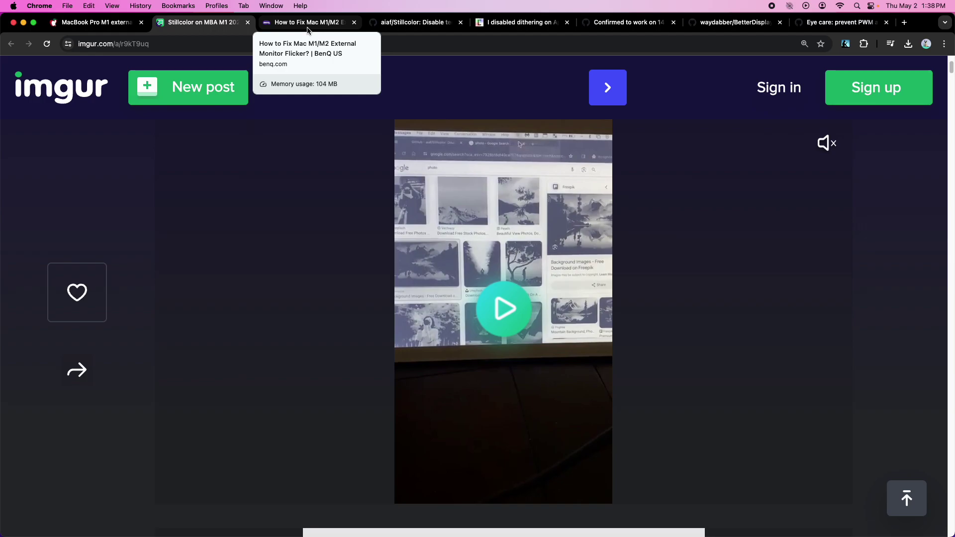
- Bring up BenQ's Mac M1/M2/M3 flicker guide and highlight its affected Mac devices table
{"action": "left_click", "coordinate": [307, 24]}
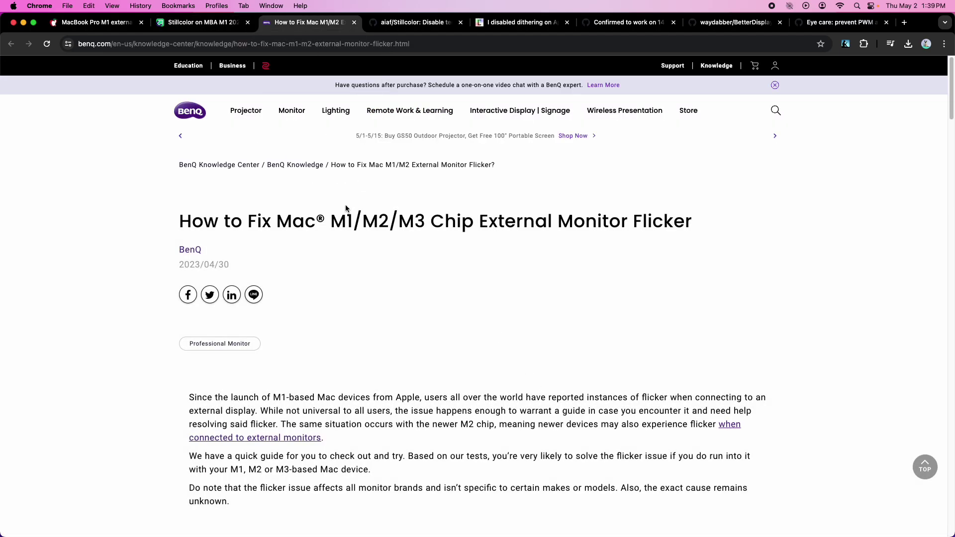
{"action": "left_click_drag", "start_coordinate": [180, 221], "coordinate": [865, 252]}
{"action": "scroll", "coordinate": [639, 299], "scroll_direction": "down", "scroll_amount": 2}
{"action": "scroll", "coordinate": [639, 298], "scroll_direction": "down", "scroll_amount": 3}
{"action": "scroll", "coordinate": [639, 296], "scroll_direction": "down", "scroll_amount": 2}
{"action": "scroll", "coordinate": [639, 297], "scroll_direction": "up", "scroll_amount": 2}
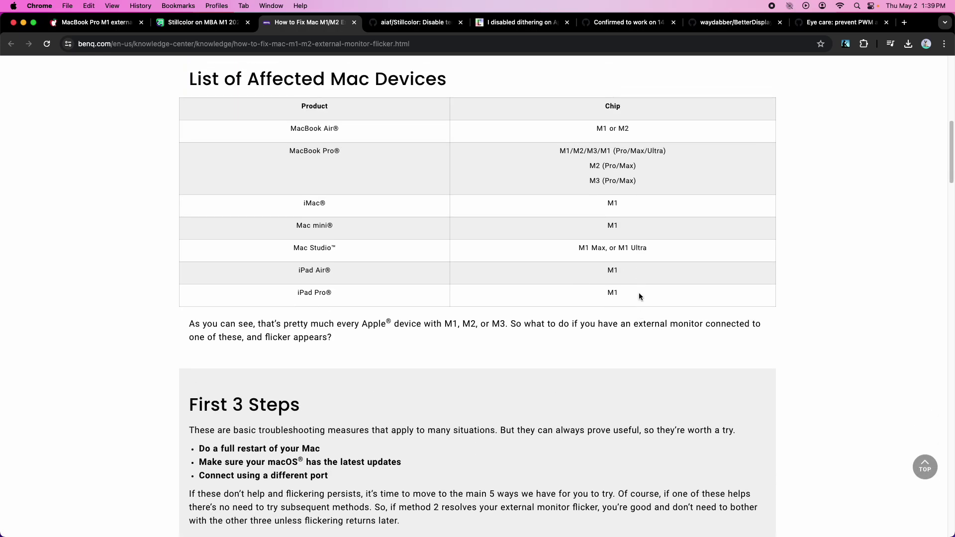
{"action": "mouse_move", "coordinate": [585, 128]}
{"action": "left_mouse_down"}
{"action": "mouse_move", "coordinate": [703, 280]}
{"action": "mouse_move", "coordinate": [699, 294]}
{"action": "left_mouse_up"}
{"action": "scroll", "coordinate": [698, 295], "scroll_direction": "down", "scroll_amount": 1}
{"action": "scroll", "coordinate": [676, 237], "scroll_direction": "down", "scroll_amount": 4}
{"action": "scroll", "coordinate": [676, 237], "scroll_direction": "down", "scroll_amount": 5}
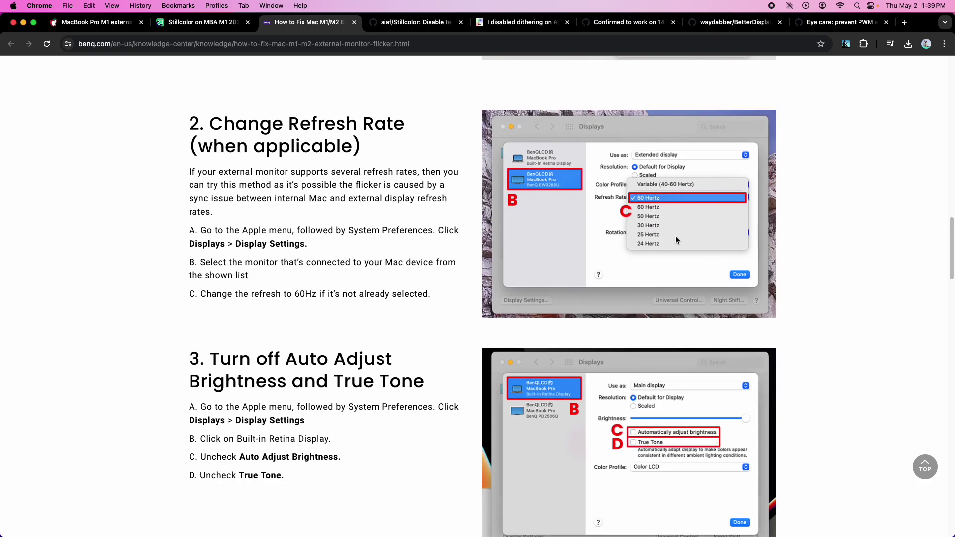
{"action": "scroll", "coordinate": [676, 239], "scroll_direction": "down", "scroll_amount": 3}
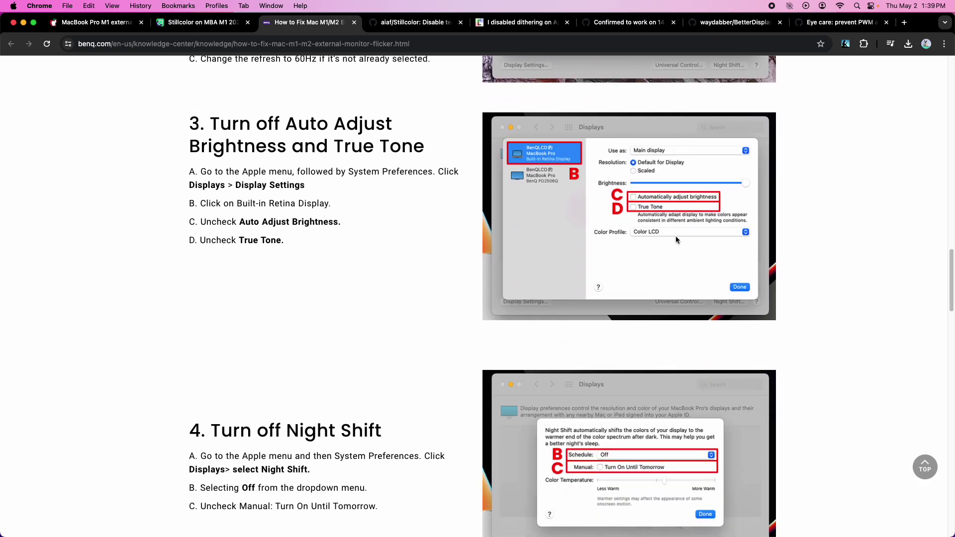
{"action": "scroll", "coordinate": [675, 240], "scroll_direction": "down", "scroll_amount": 5}
{"action": "scroll", "coordinate": [676, 240], "scroll_direction": "down", "scroll_amount": 2}
{"action": "scroll", "coordinate": [676, 240], "scroll_direction": "down", "scroll_amount": 3}
{"action": "scroll", "coordinate": [676, 239], "scroll_direction": "down", "scroll_amount": 3}
{"action": "scroll", "coordinate": [676, 240], "scroll_direction": "down", "scroll_amount": 3}
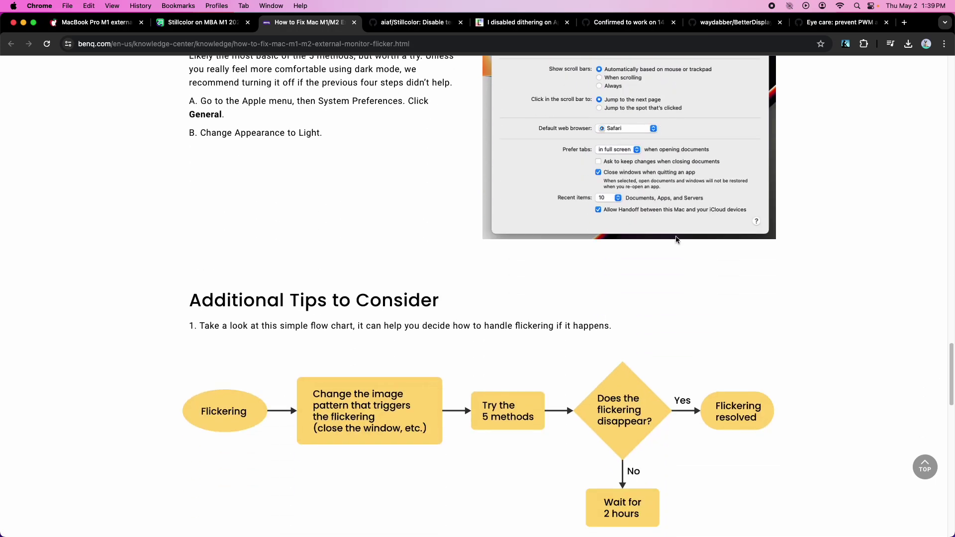
{"action": "scroll", "coordinate": [663, 226], "scroll_direction": "down", "scroll_amount": 1}
{"action": "scroll", "coordinate": [662, 227], "scroll_direction": "down", "scroll_amount": 2}
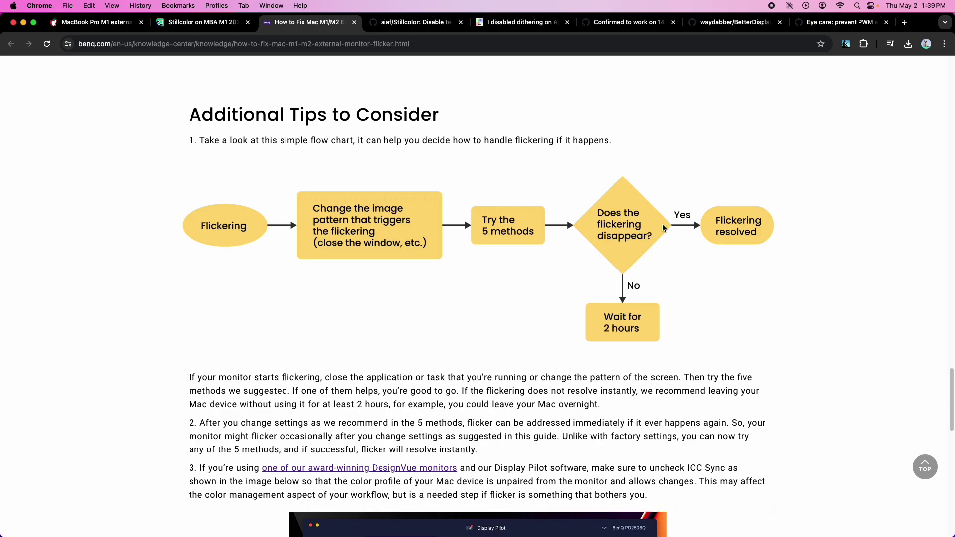
- Show the aiaf/Stillcolor README's 'Why?' section, glancing at the MacRumors thread in between
{"action": "left_click", "coordinate": [424, 24]}
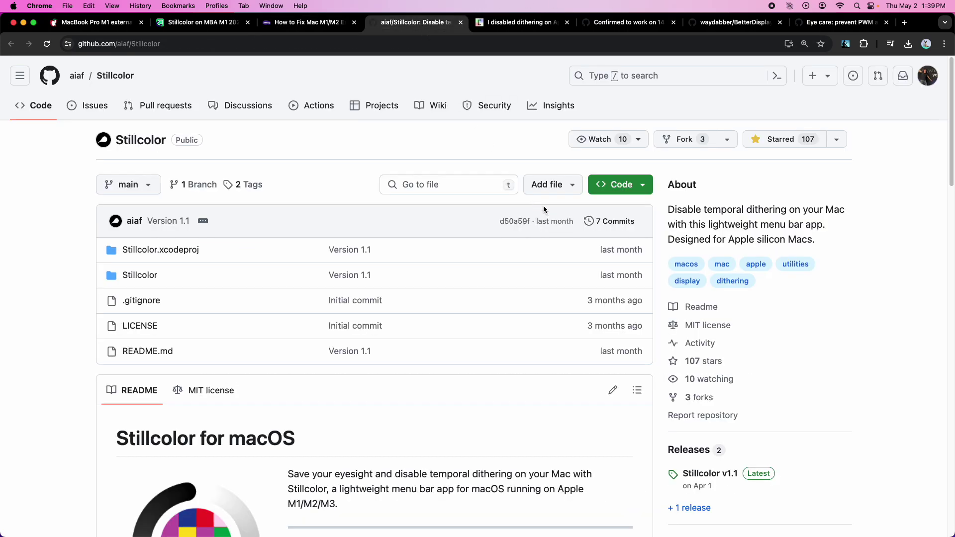
{"action": "scroll", "coordinate": [543, 206], "scroll_direction": "down", "scroll_amount": 1}
{"action": "scroll", "coordinate": [544, 206], "scroll_direction": "down", "scroll_amount": 1}
{"action": "scroll", "coordinate": [543, 205], "scroll_direction": "down", "scroll_amount": 2}
{"action": "scroll", "coordinate": [544, 205], "scroll_direction": "down", "scroll_amount": 2}
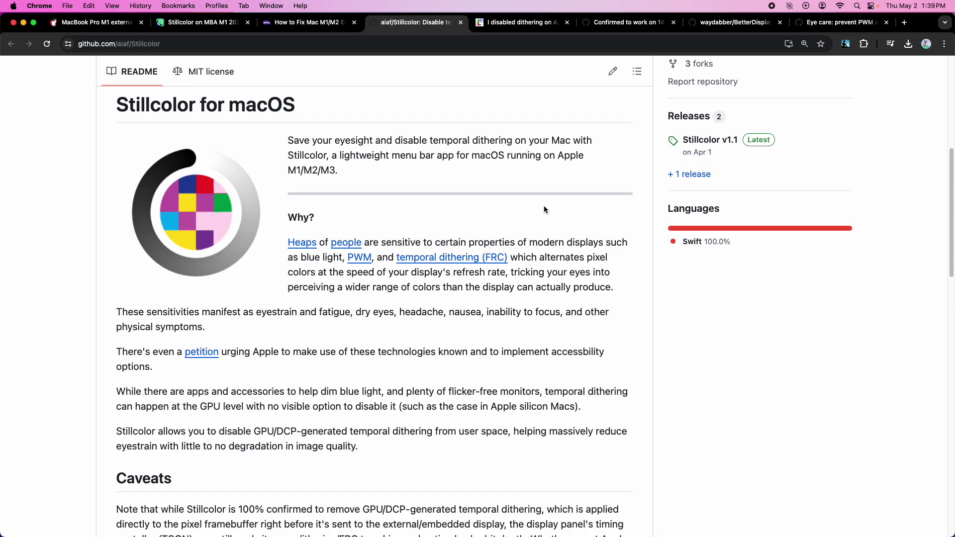
{"action": "left_click", "coordinate": [90, 23]}
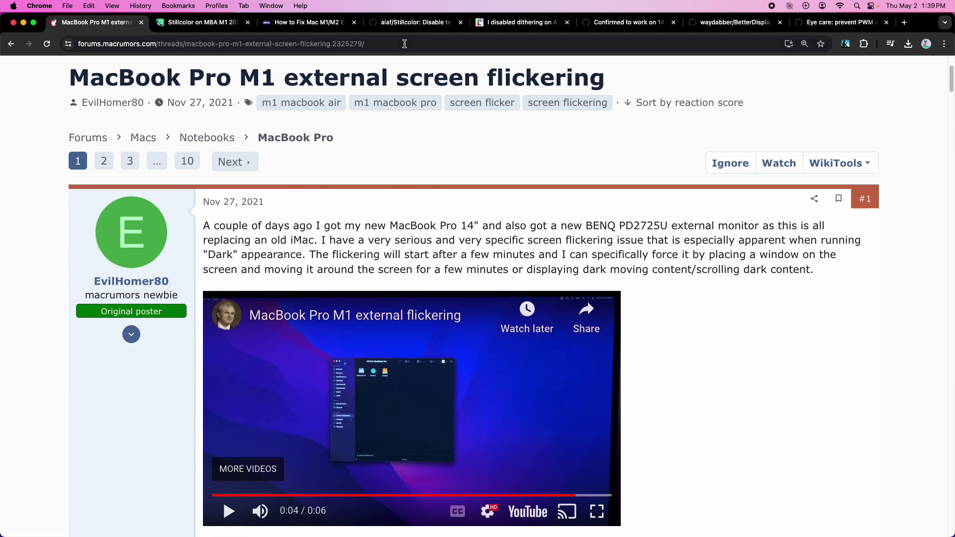
{"action": "left_click", "coordinate": [414, 23]}
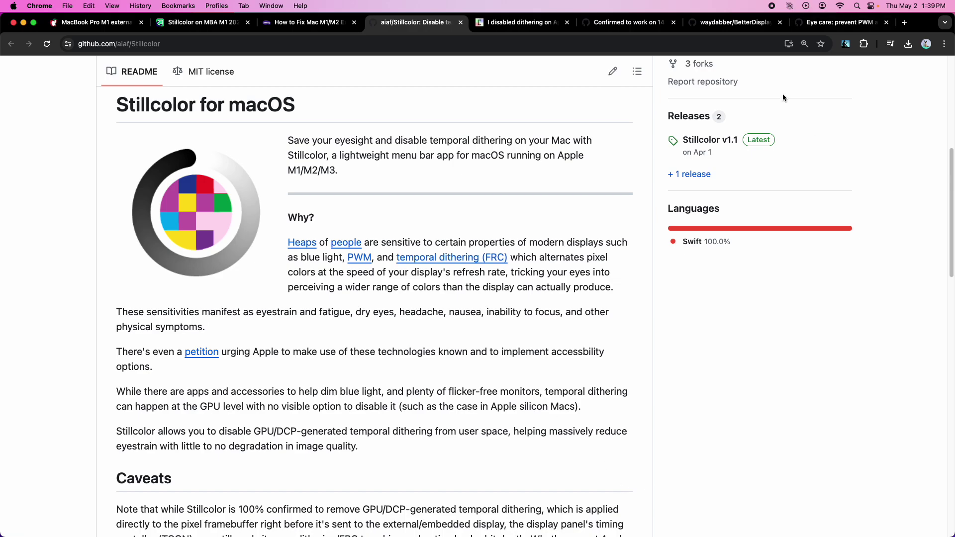
- Check Stillcolor's menu-bar dithering options, then go via the LEDStrain post to the 14" M1 discussion
{"action": "left_click", "coordinate": [789, 6]}
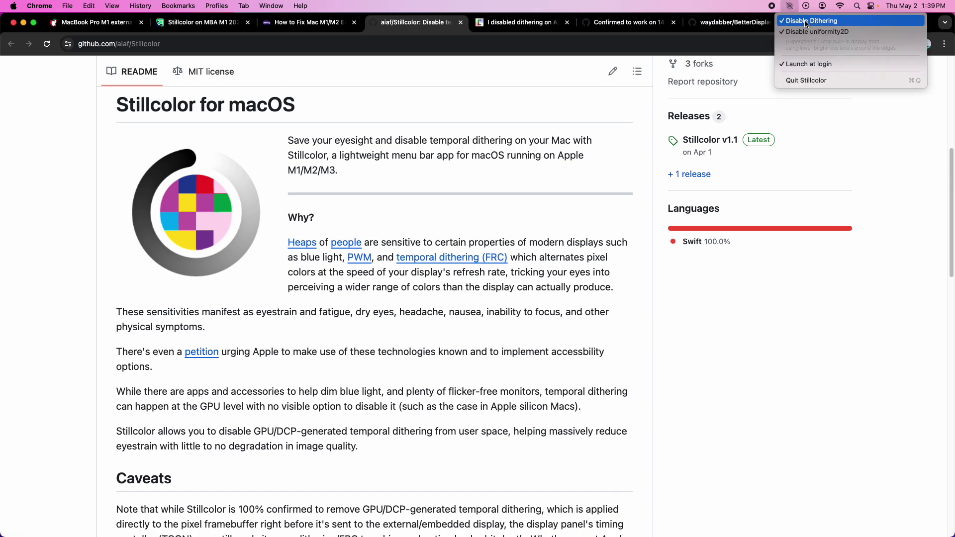
{"action": "left_click", "coordinate": [575, 143]}
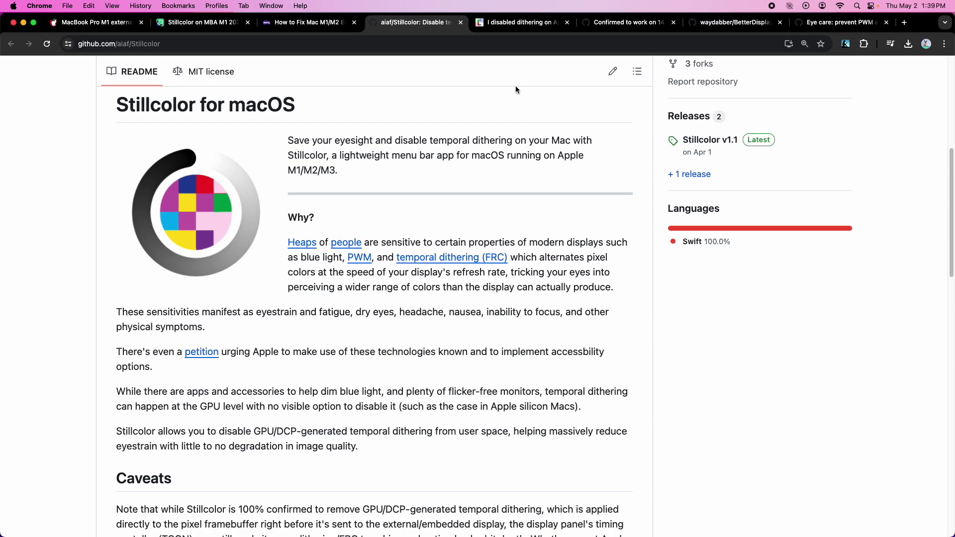
{"action": "left_click", "coordinate": [523, 23]}
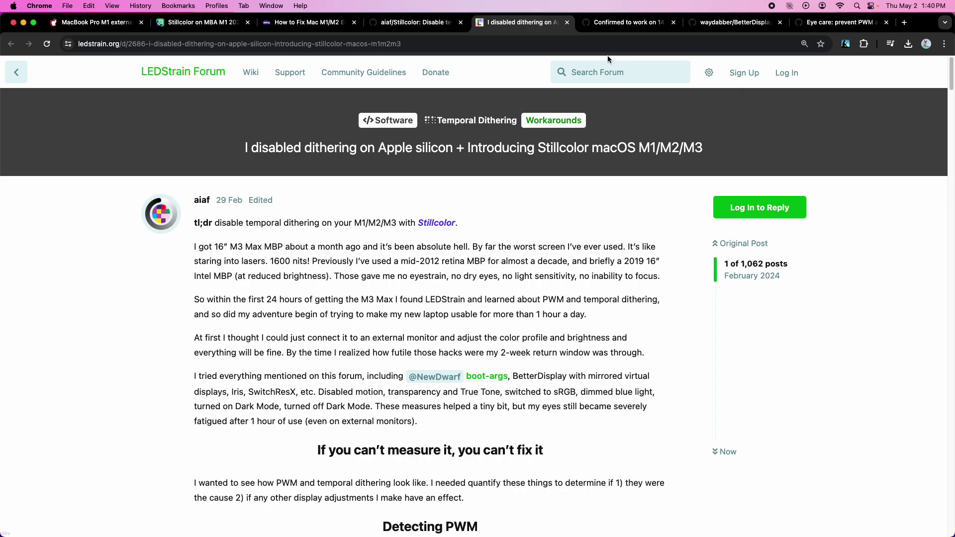
{"action": "left_click", "coordinate": [627, 23]}
- Highlight the discussion author and a paragraph, then pass BetterDisplay to reach its temporal-dithering wiki section
{"action": "left_click_drag", "start_coordinate": [180, 209], "coordinate": [126, 212]}
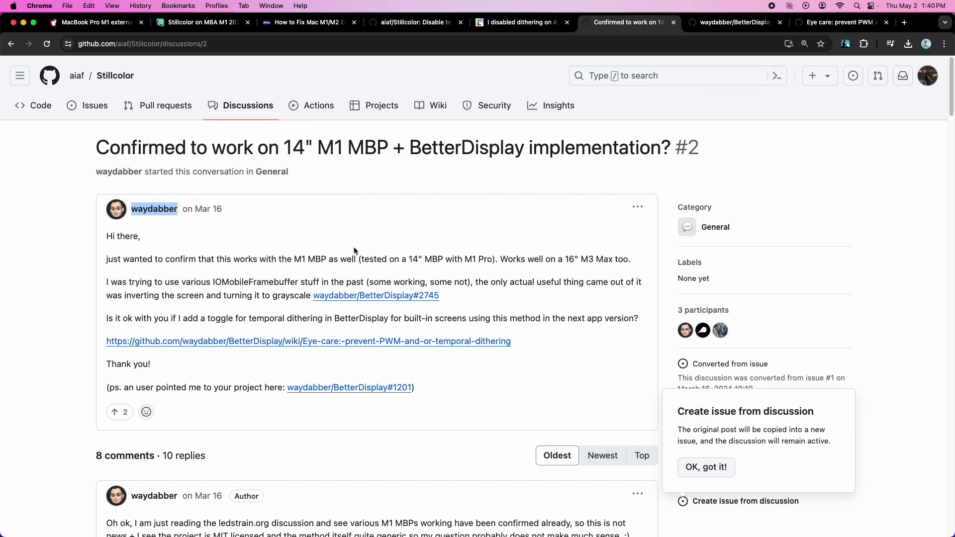
{"action": "triple_click", "coordinate": [357, 265]}
{"action": "key", "text": "ctrl+Tab"}
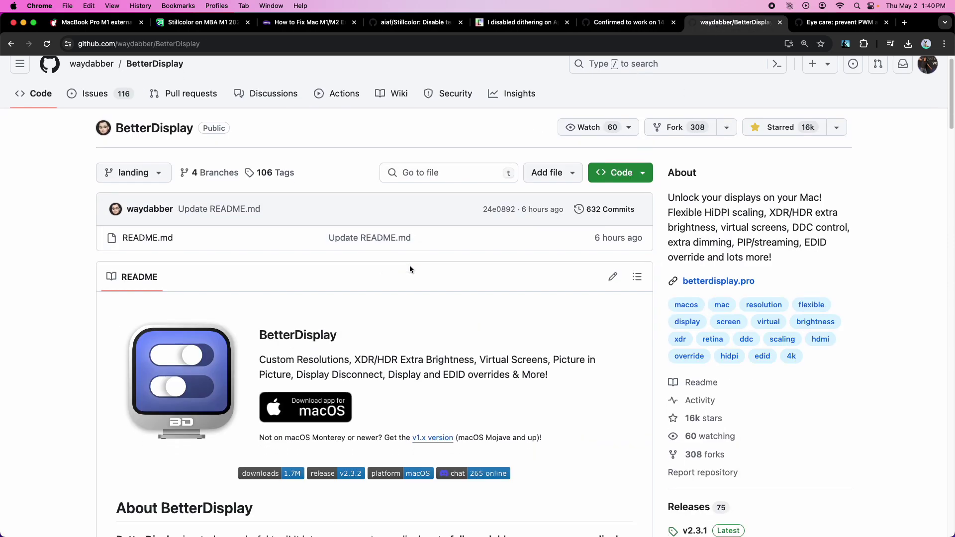
{"action": "scroll", "coordinate": [410, 266], "scroll_direction": "down", "scroll_amount": 5}
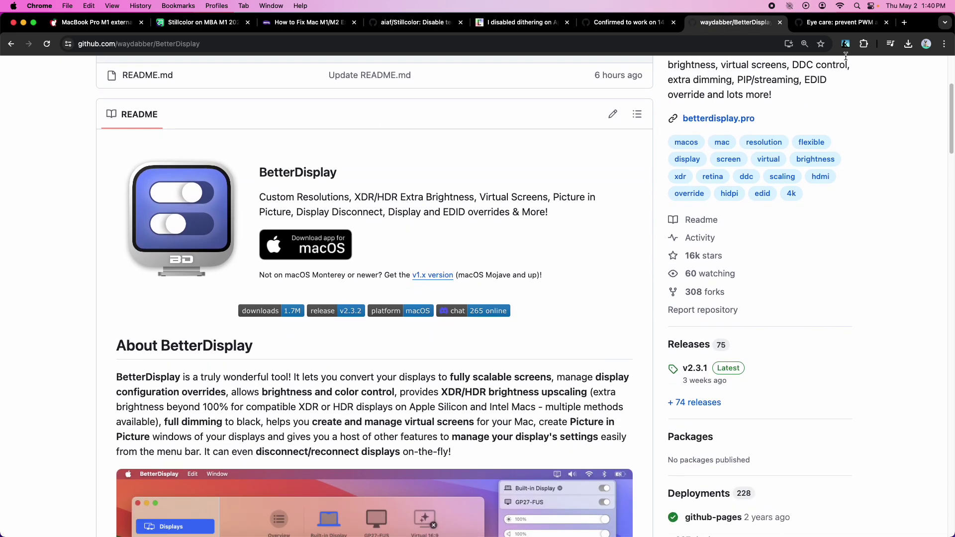
{"action": "left_click", "coordinate": [841, 23]}
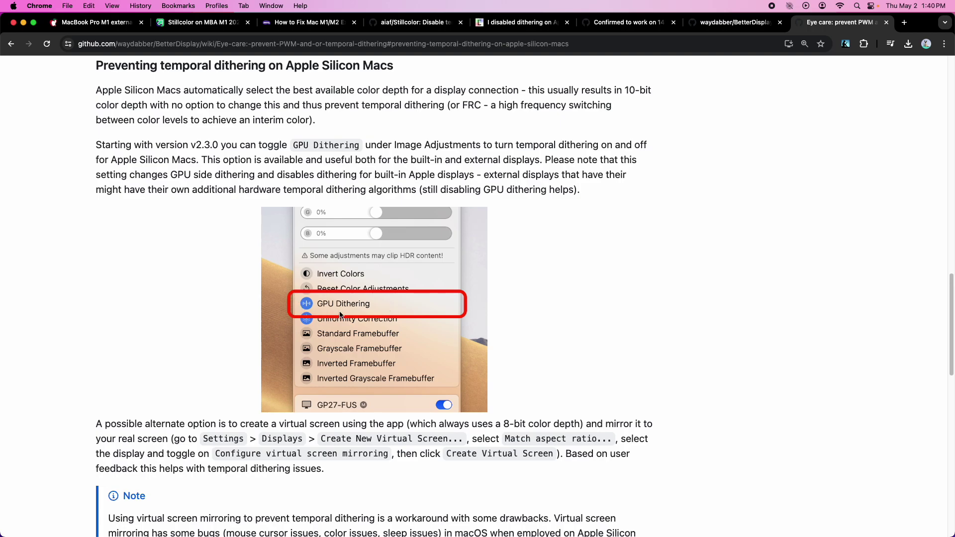